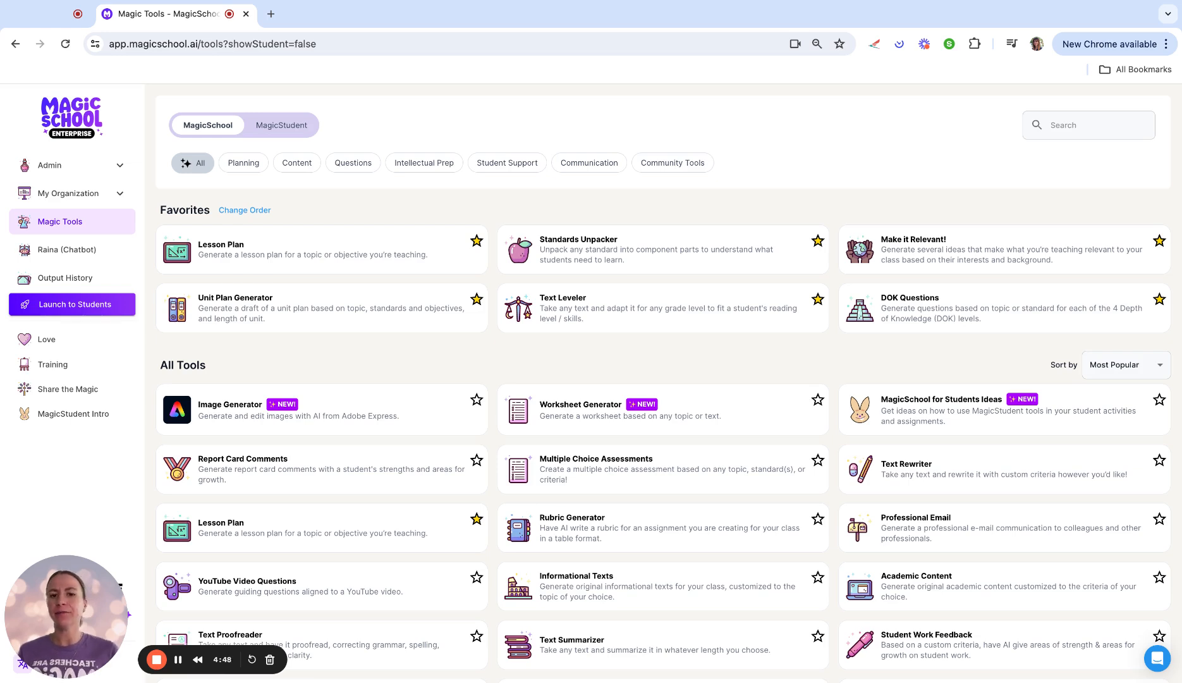
Step: Start the DOK Questions tool and confirm University as the grade level
{"action": "left_click", "coordinate": [993, 313]}
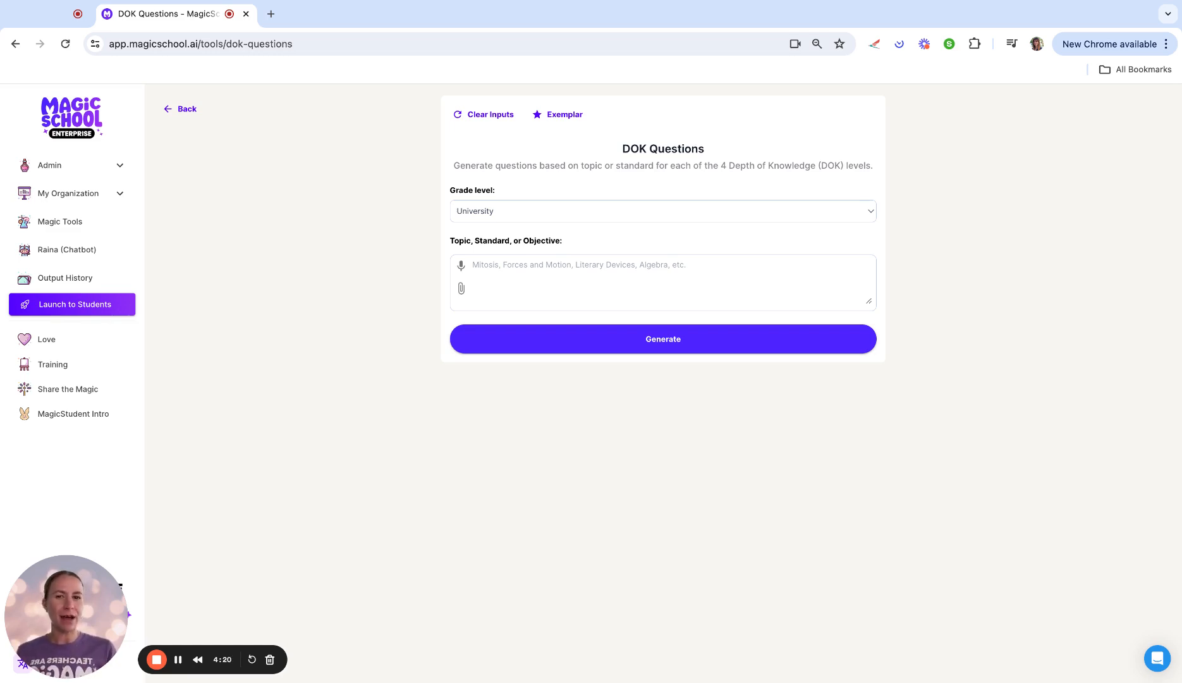
{"action": "left_click", "coordinate": [816, 218]}
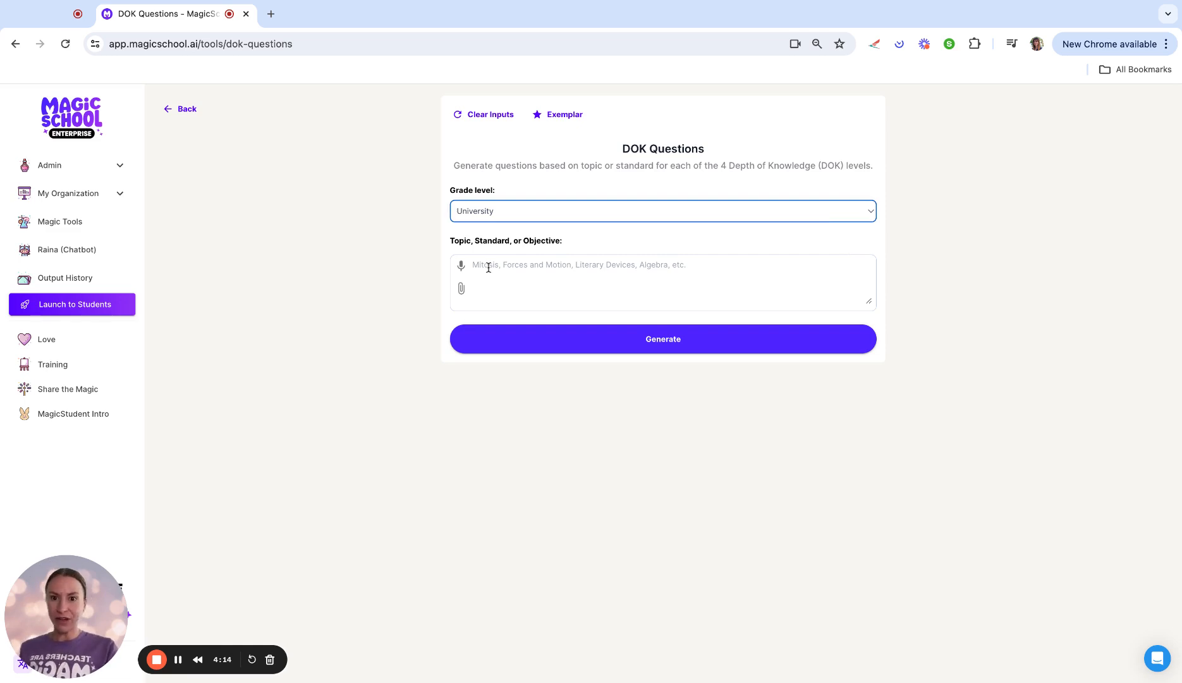
Step: Paste the CED College Board AP Calculus AB 8.1 average-value standard as the topic and generate the questions
{"action": "key", "text": "Tab"}
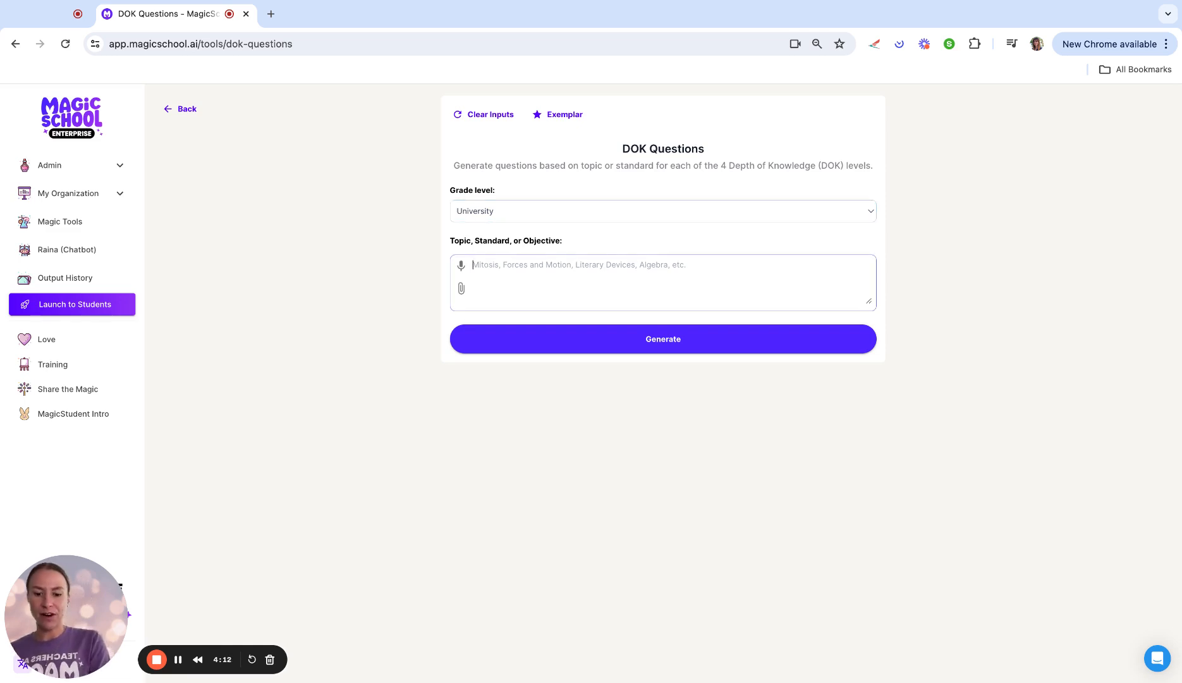
{"action": "type", "text": "CED College Board AP Calculus AB 8.1 Finding the Average Value of a Function on an Interval"}
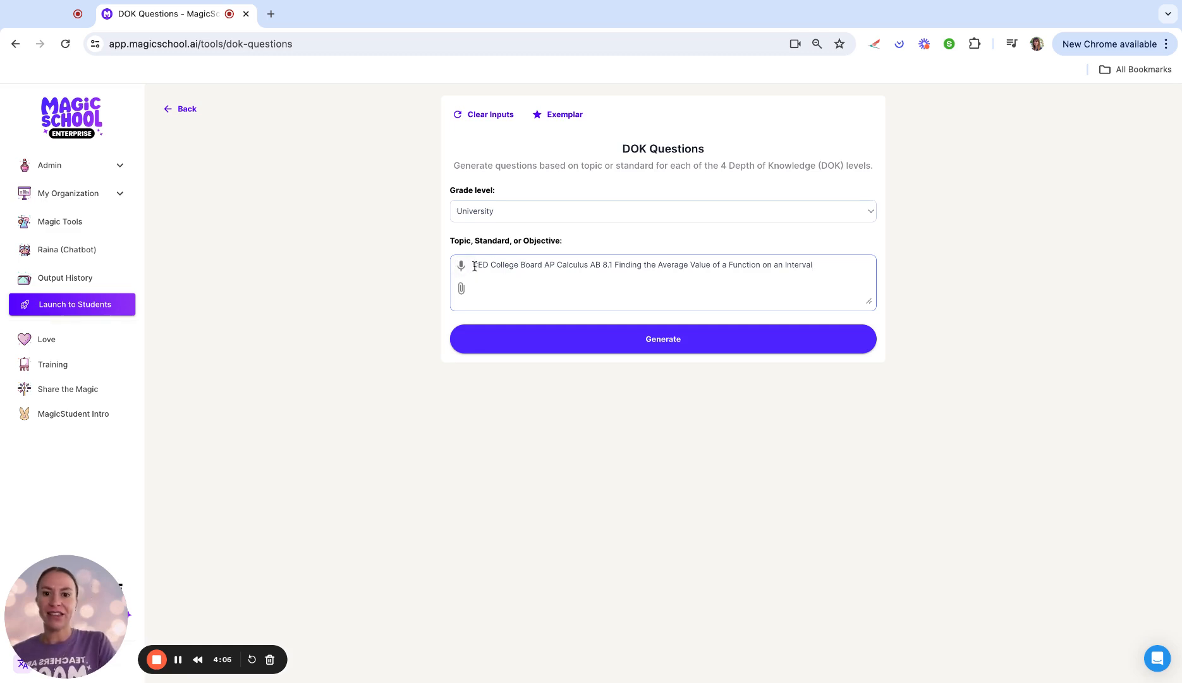
{"action": "left_click_drag", "start_coordinate": [473, 265], "coordinate": [542, 265]}
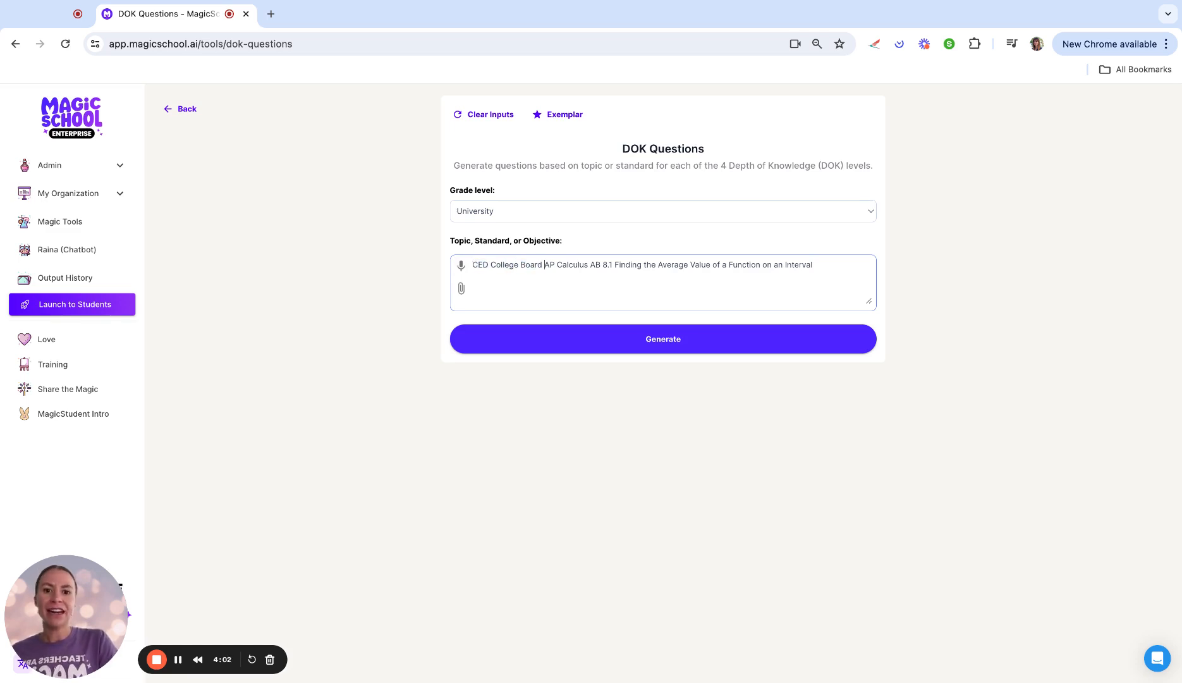
{"action": "left_click_drag", "start_coordinate": [544, 265], "coordinate": [600, 264]}
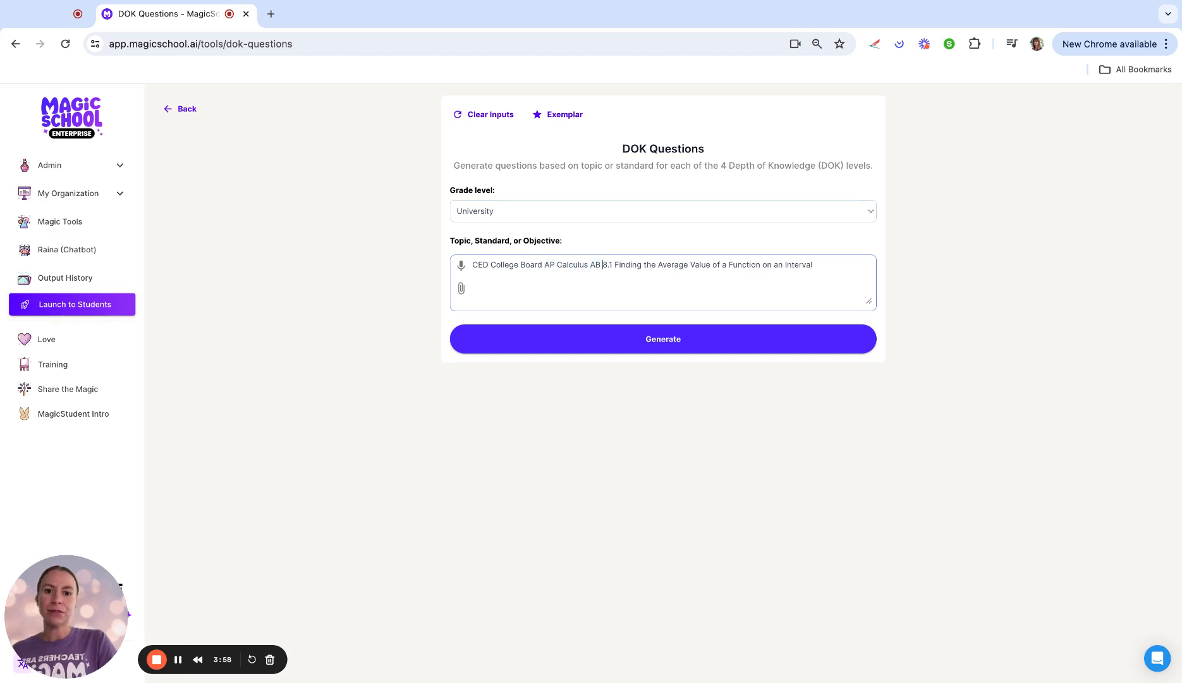
{"action": "left_click_drag", "start_coordinate": [604, 265], "coordinate": [813, 265]}
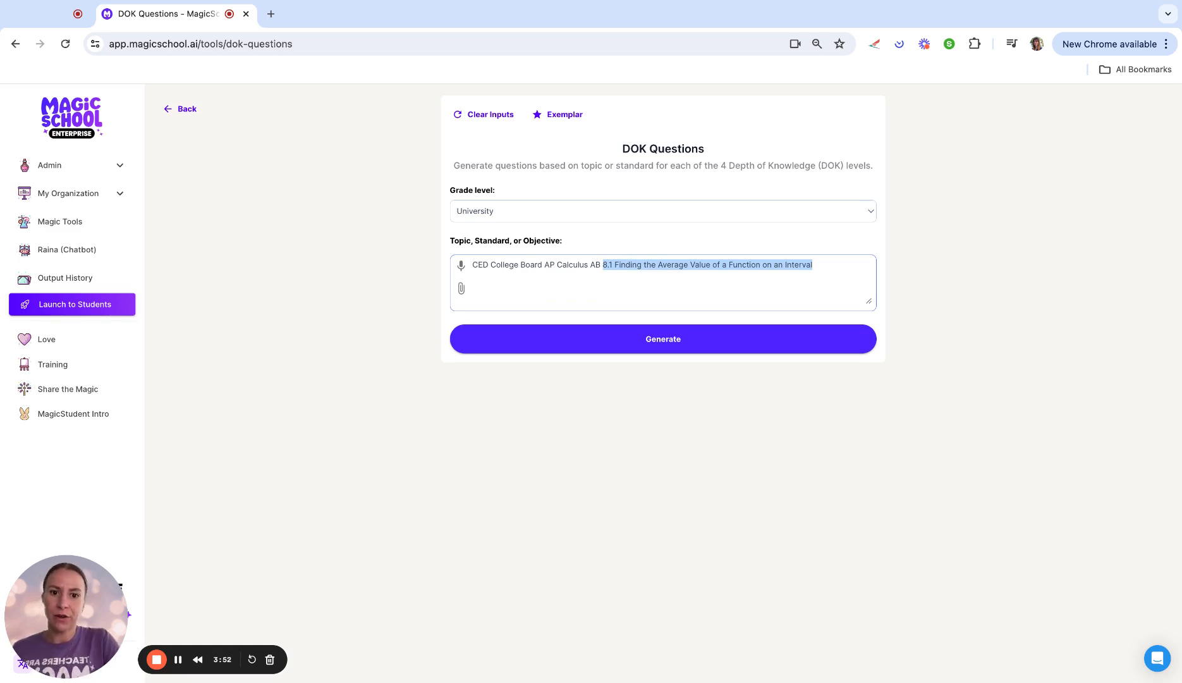
{"action": "left_click", "coordinate": [644, 341]}
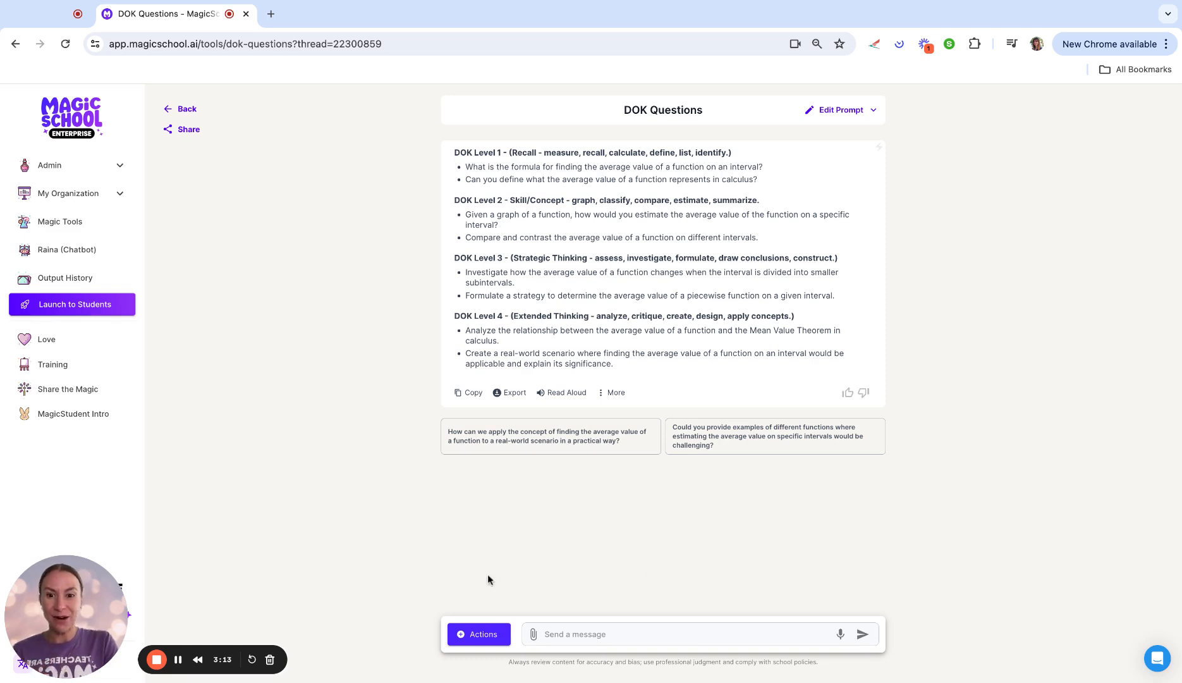
Step: Send a follow-up asking for sentence stems students can use to answer the DOK questions
{"action": "left_click", "coordinate": [601, 635]}
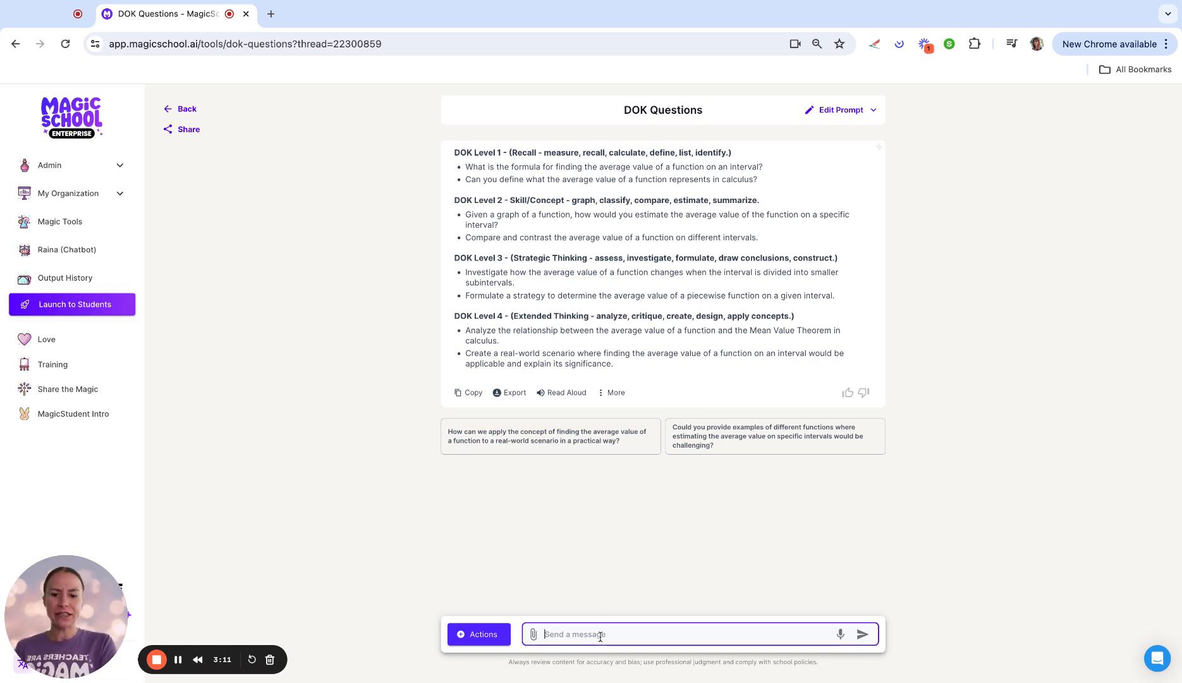
{"action": "type", "text": "can you provide me with sentence stems for students to use to answer these questions"}
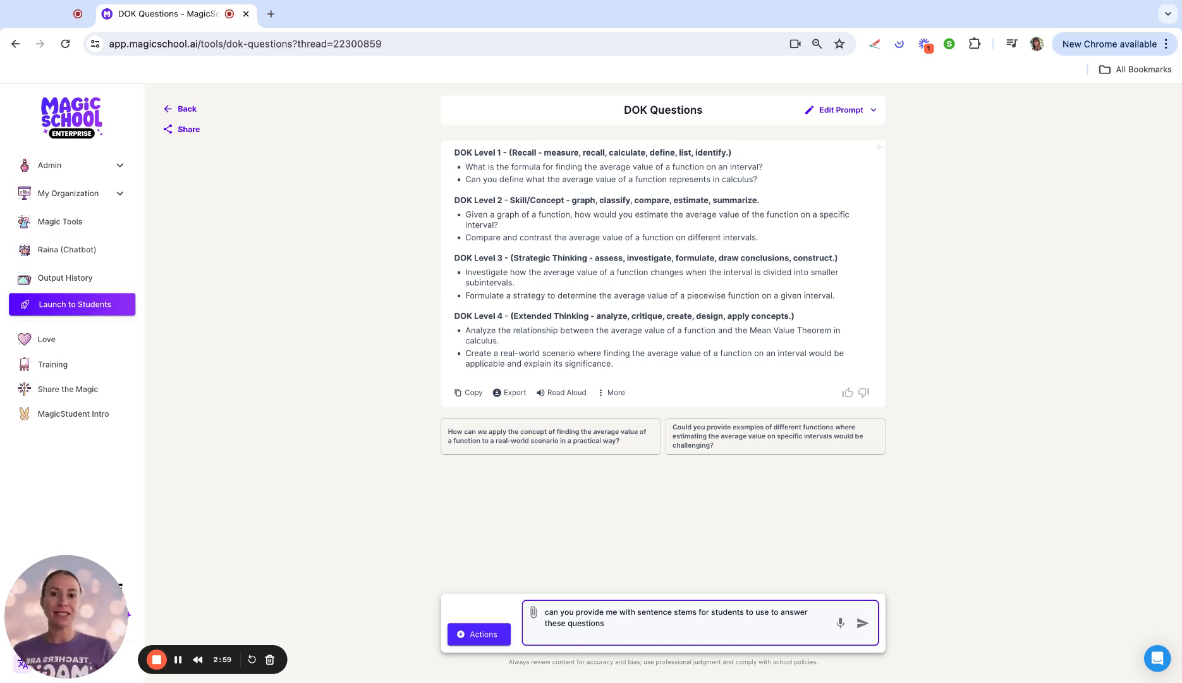
{"action": "key", "text": "shift+Return"}
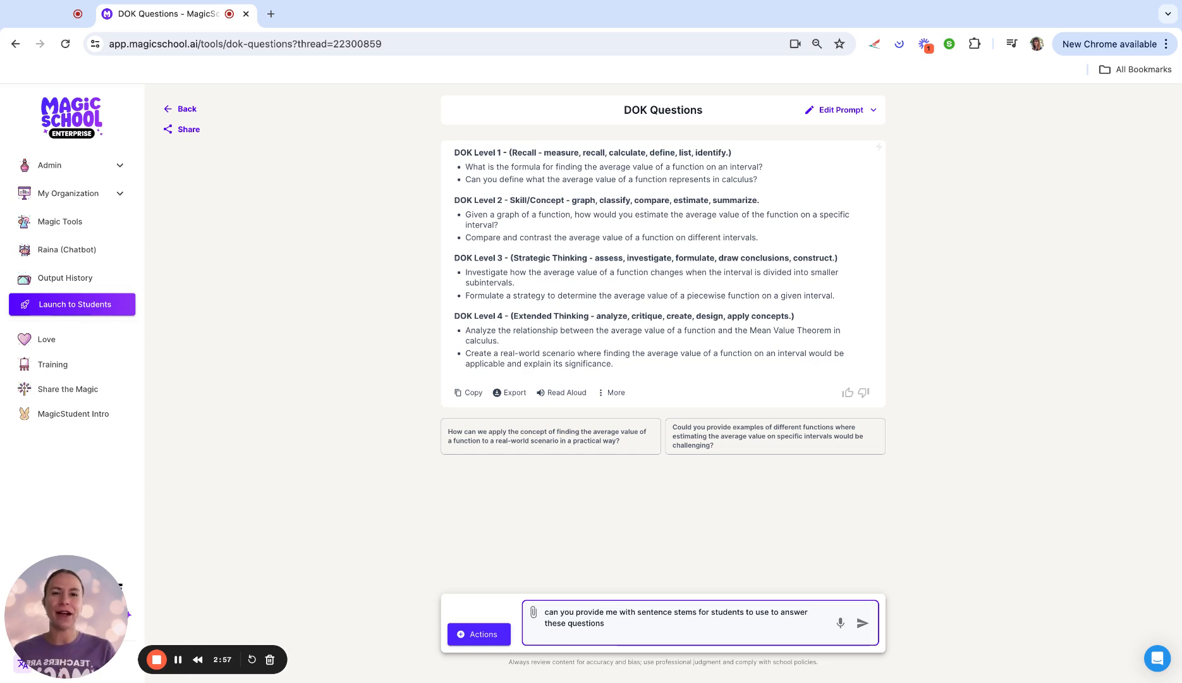
{"action": "key", "text": "Return"}
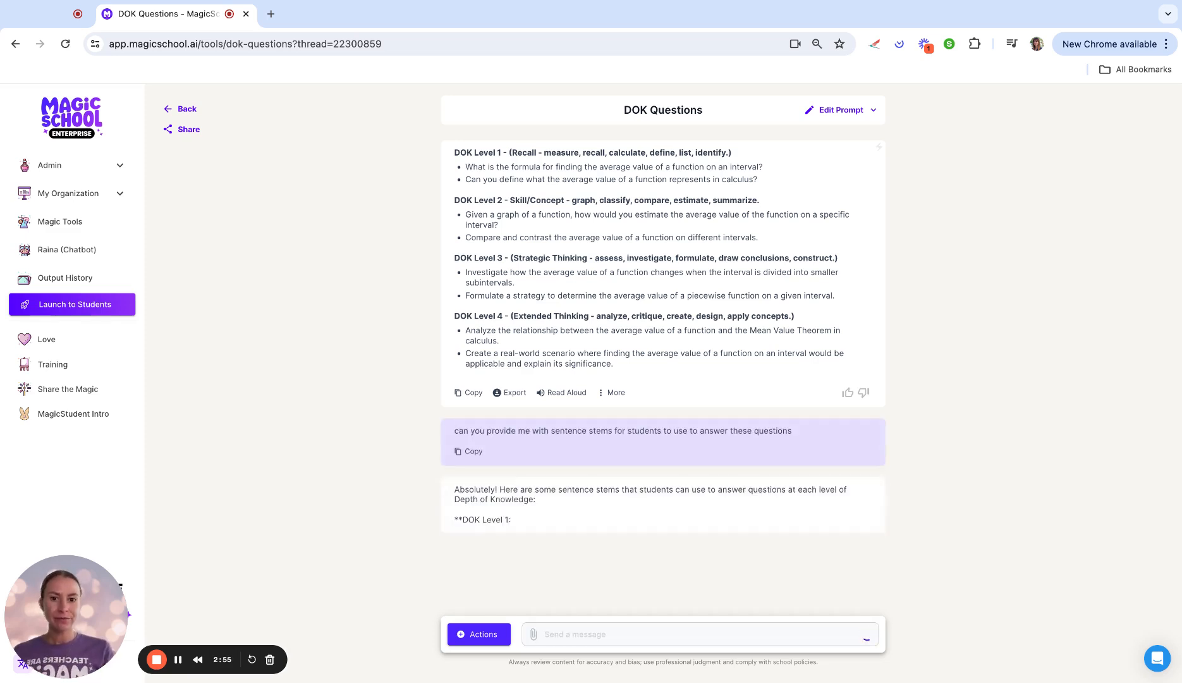